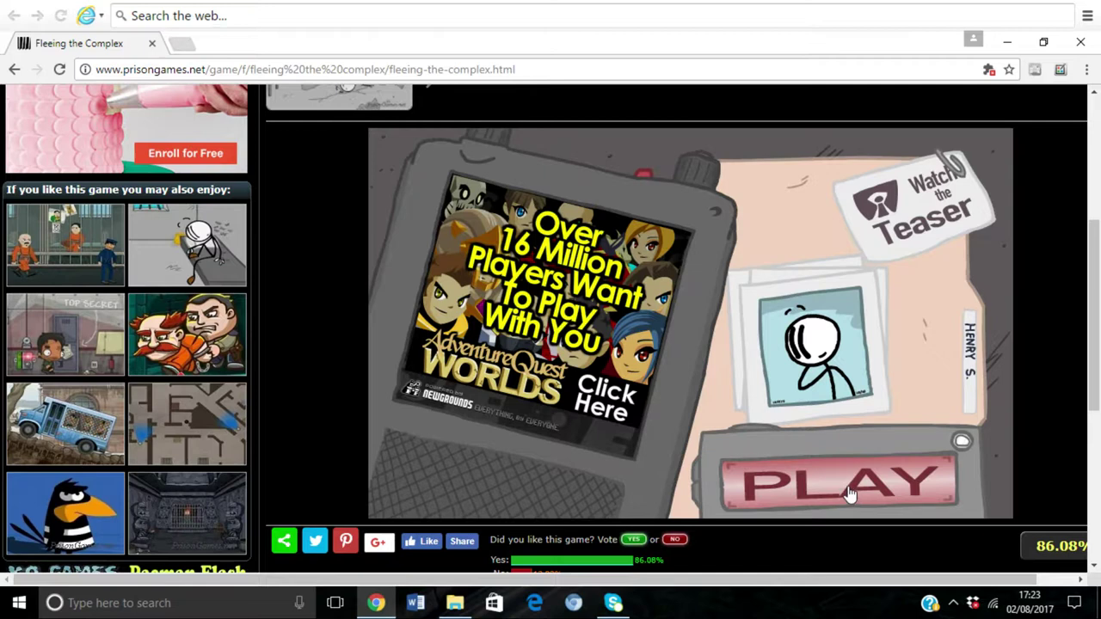
- Start Fleeing the Complex from the loading card and title screen, with the volume raised
click(850, 492)
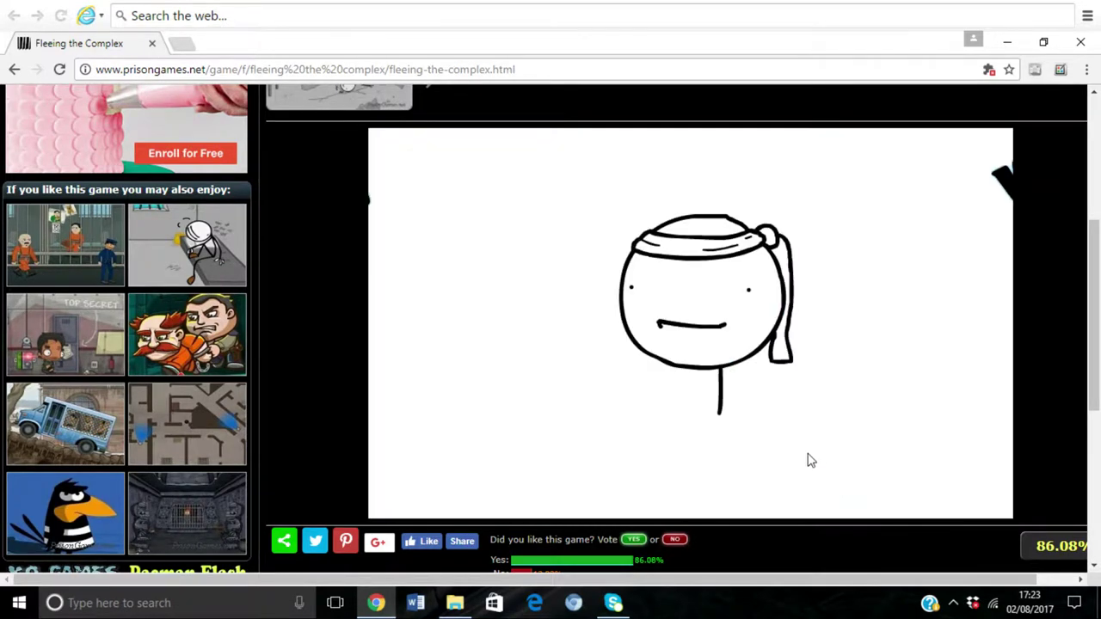
key(XF86AudioRaiseVolume)
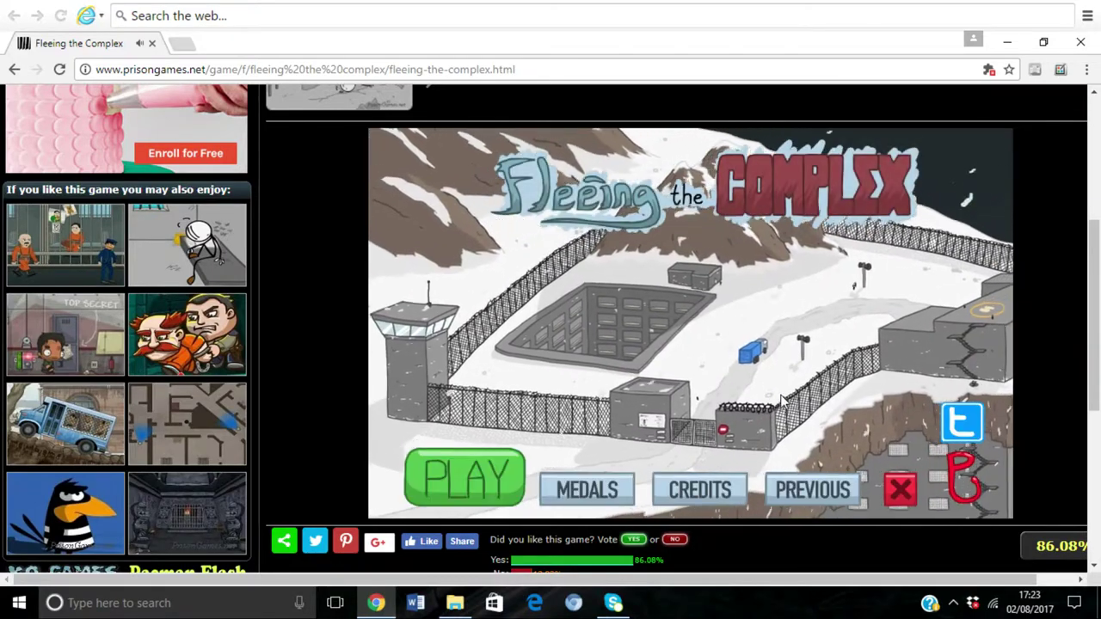
click(467, 476)
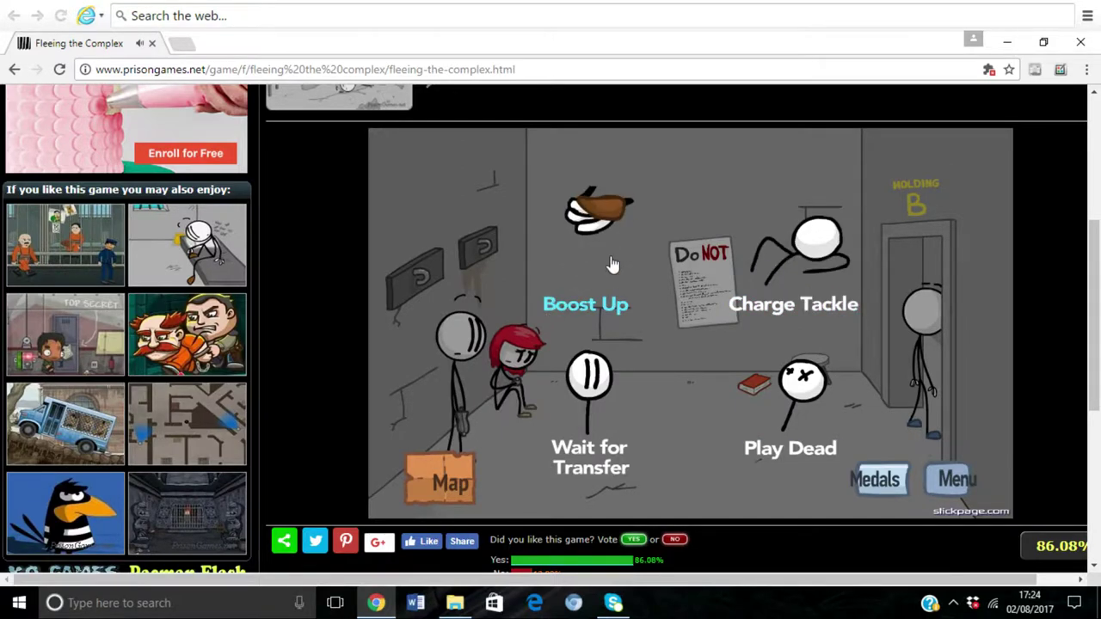
- Fail with Play Dead, retry, then escape with Boost Up
click(800, 396)
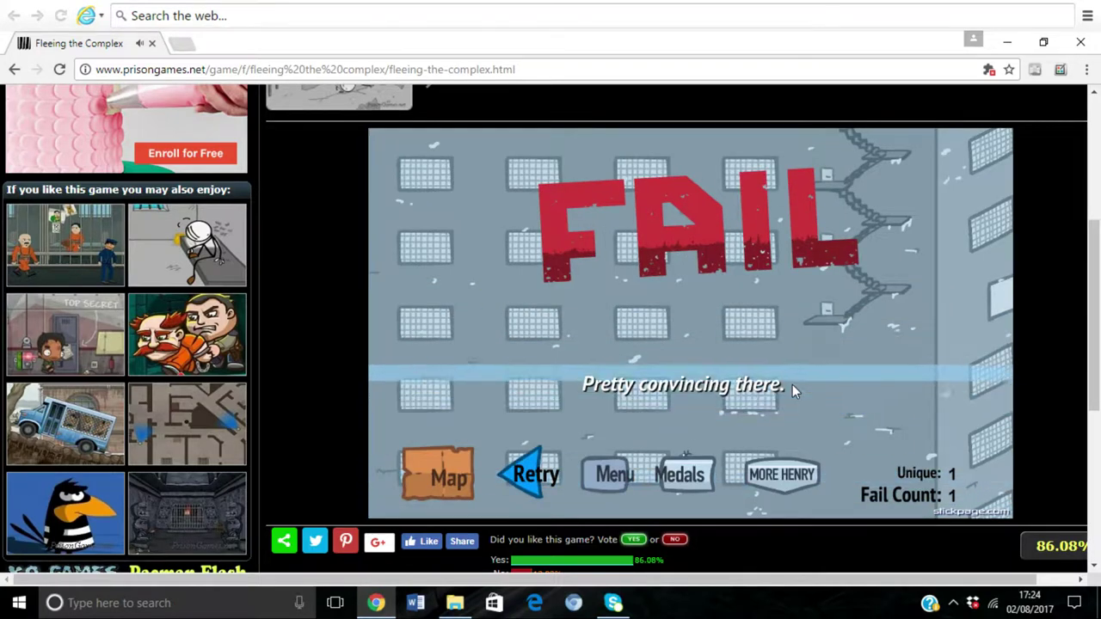
click(529, 477)
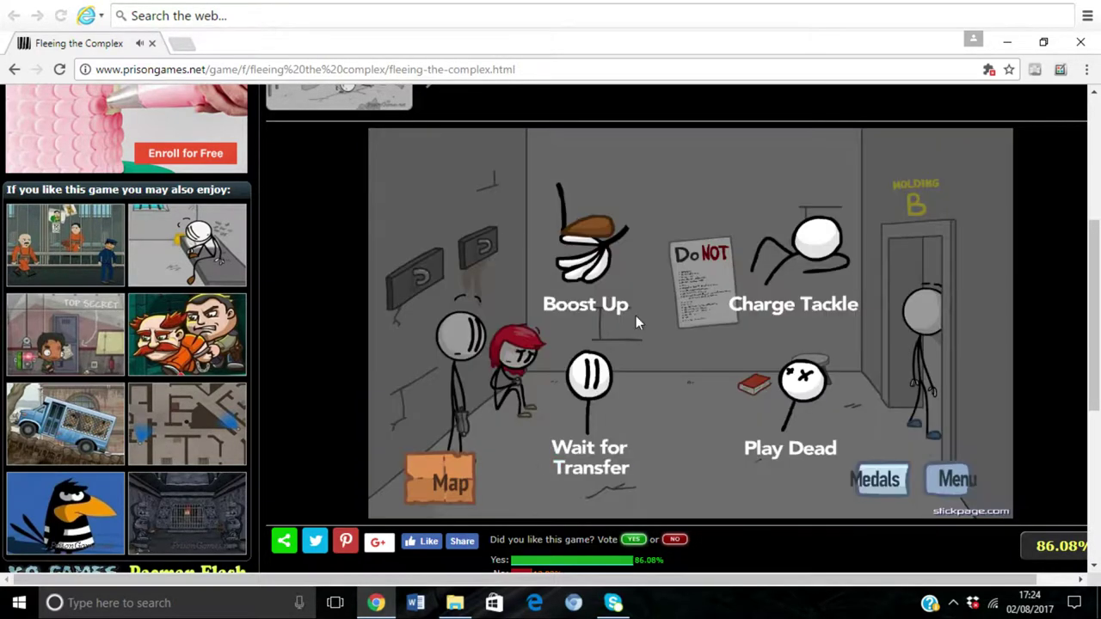
click(585, 258)
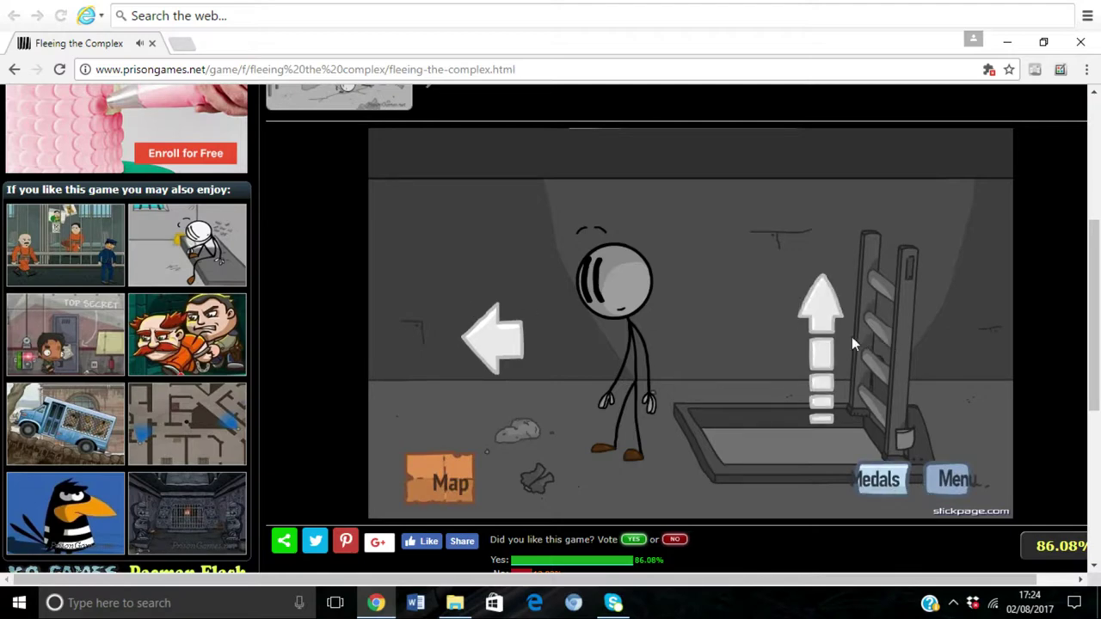
- Climb the ladder, fail with Bounce Bros, retry, then win with Synchronized Takedown
click(823, 330)
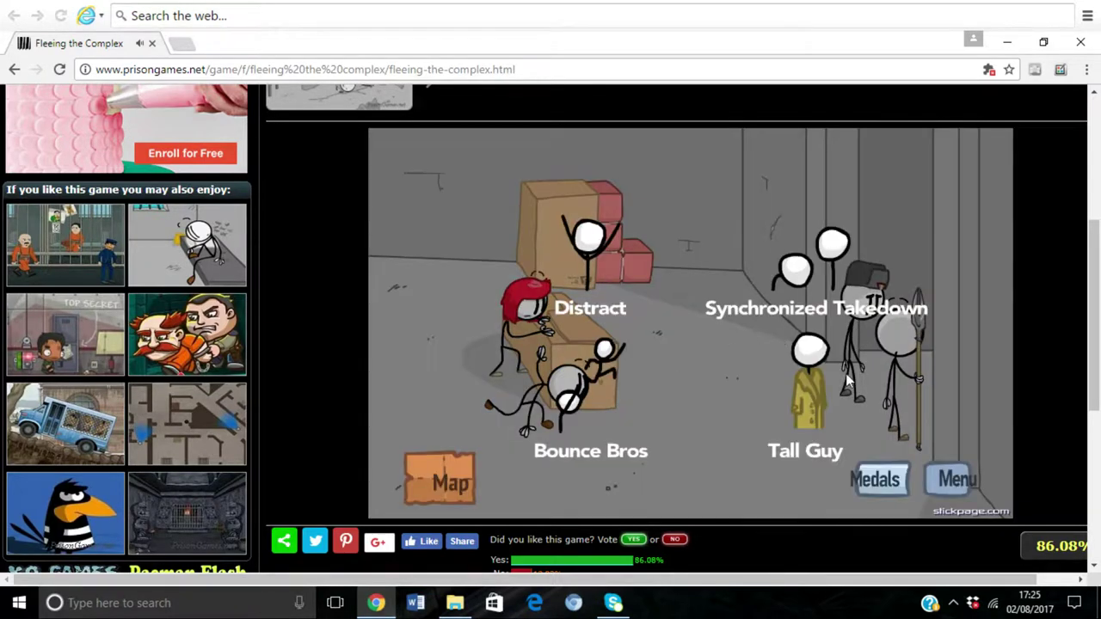
click(611, 383)
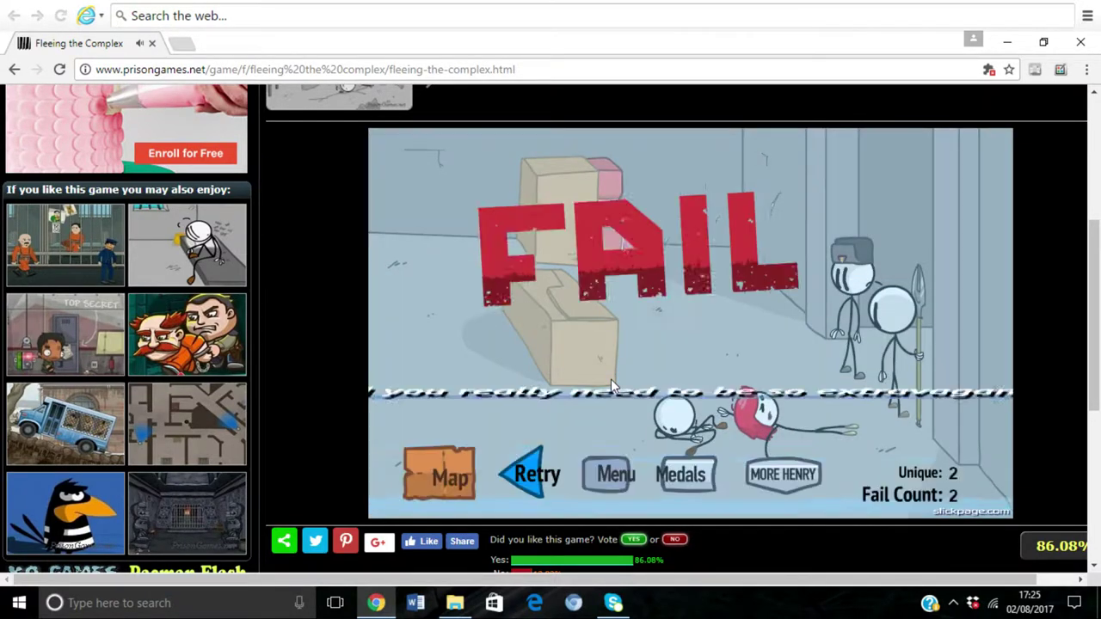
click(539, 499)
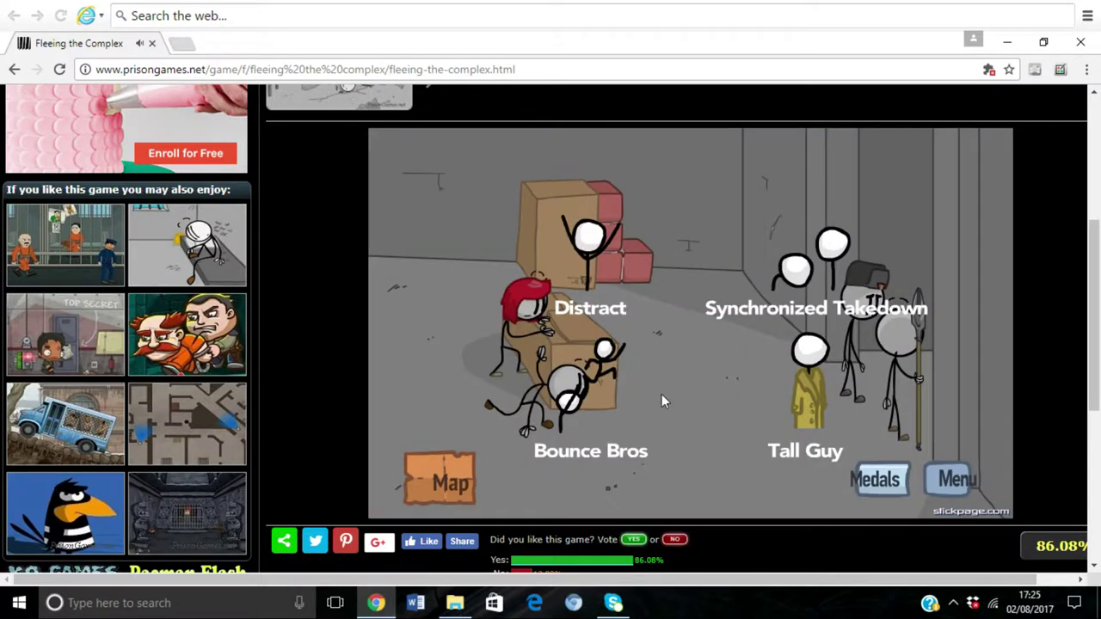
click(799, 292)
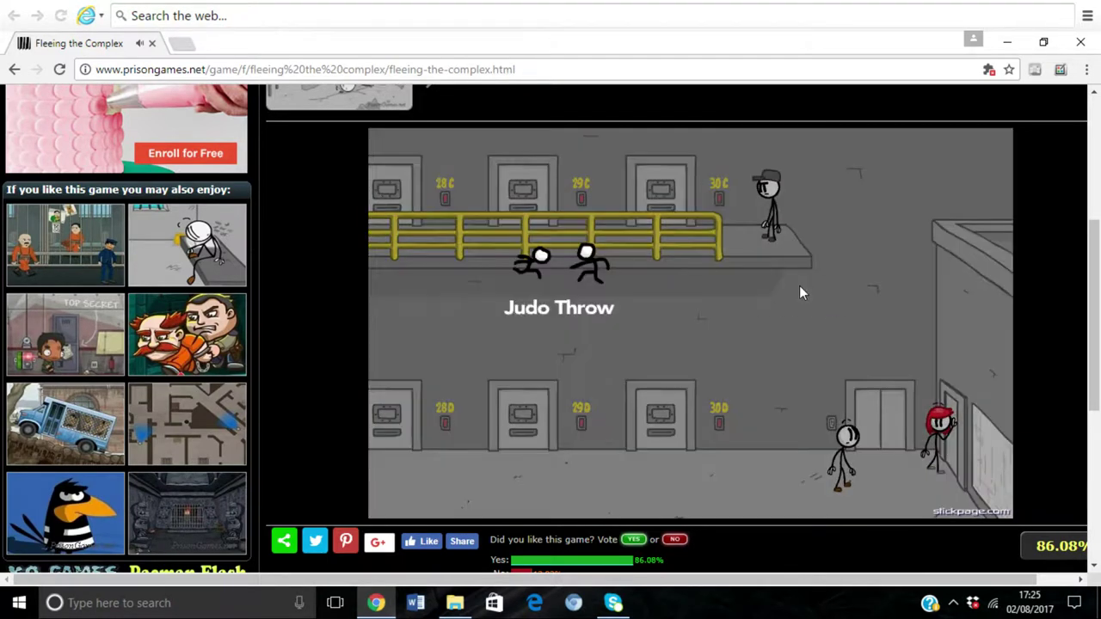
- Fail with Judo Throw, retry, then get through with The Force
click(649, 292)
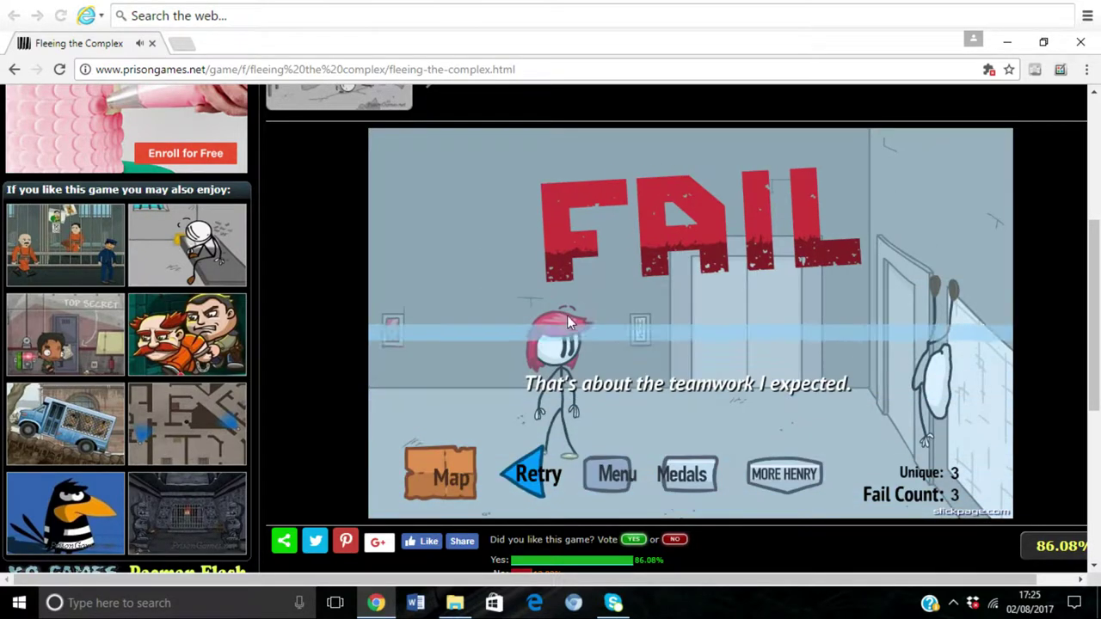
click(527, 477)
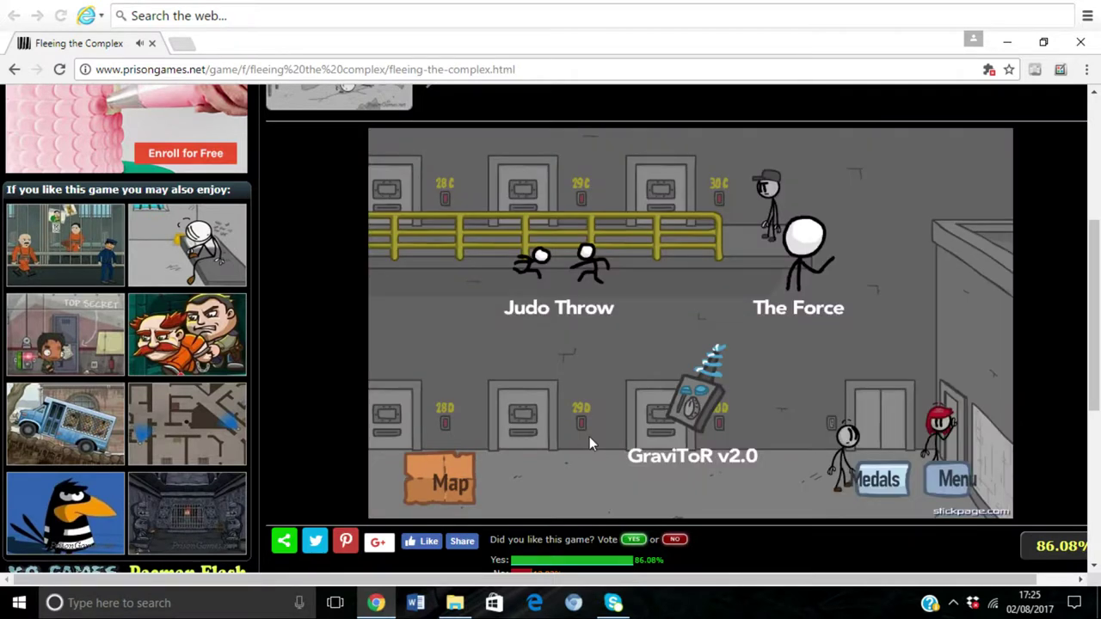
click(801, 256)
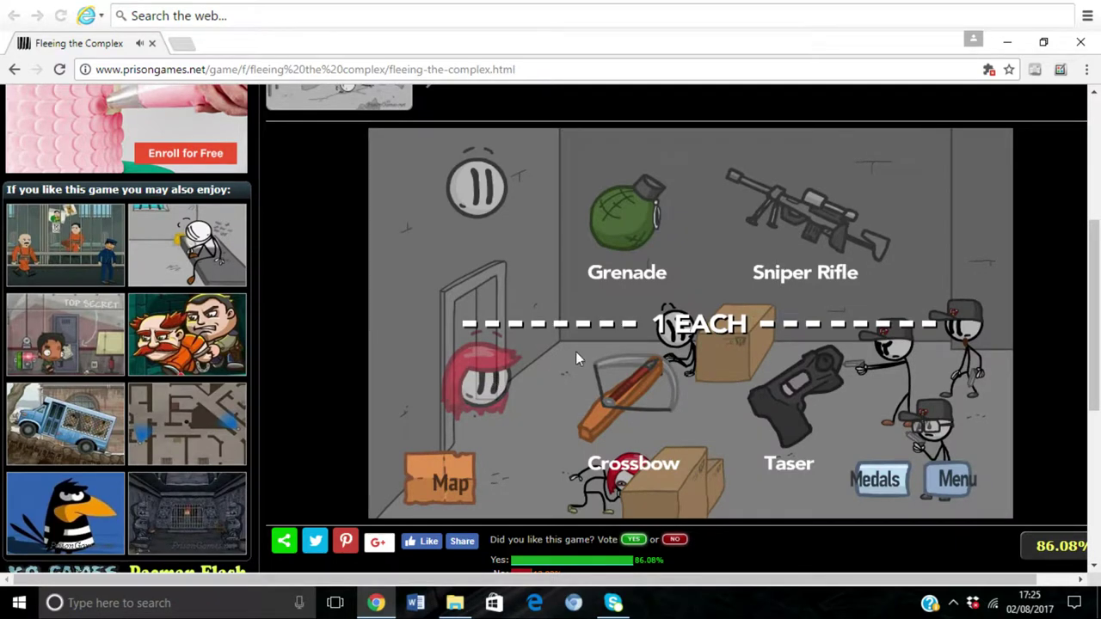
- Fail with the Grenade, retry, then take down the guards with the Sniper Rifle
click(630, 213)
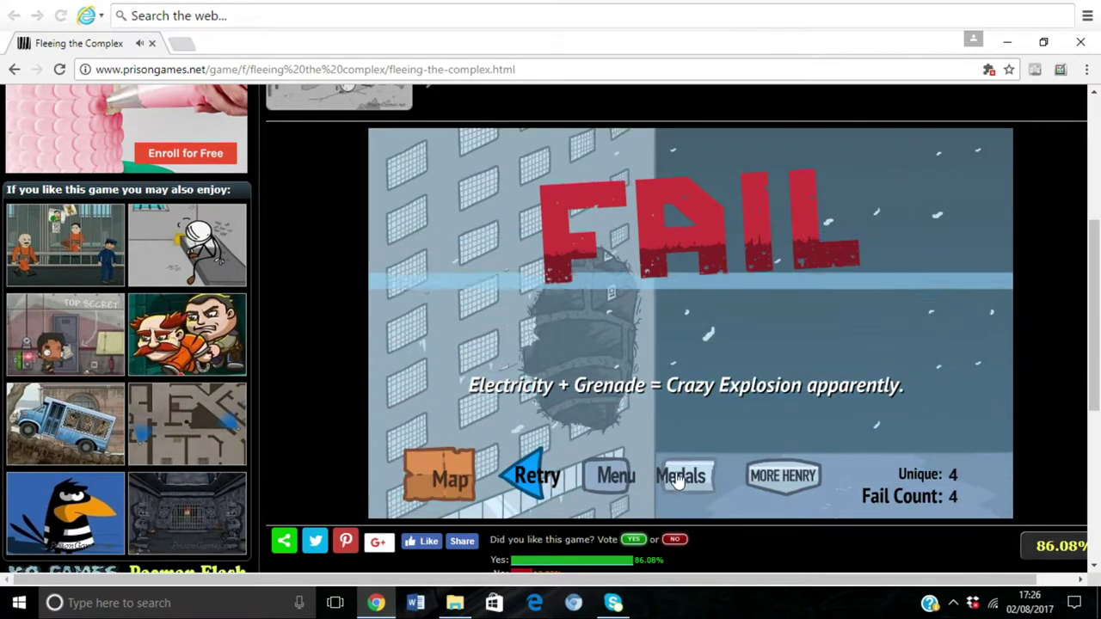
click(520, 476)
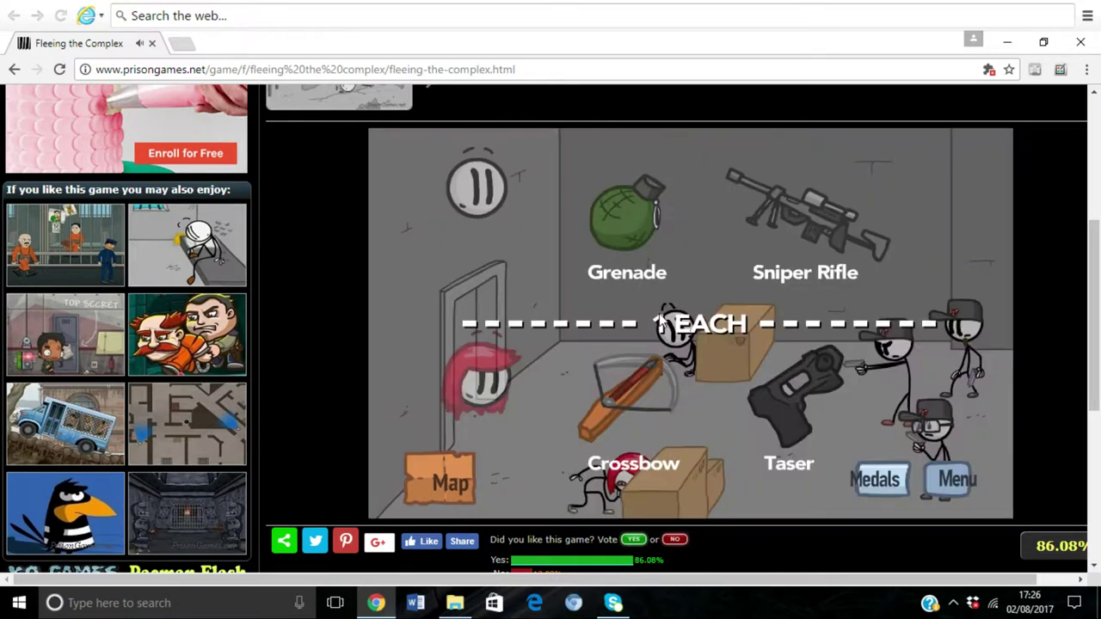
click(827, 228)
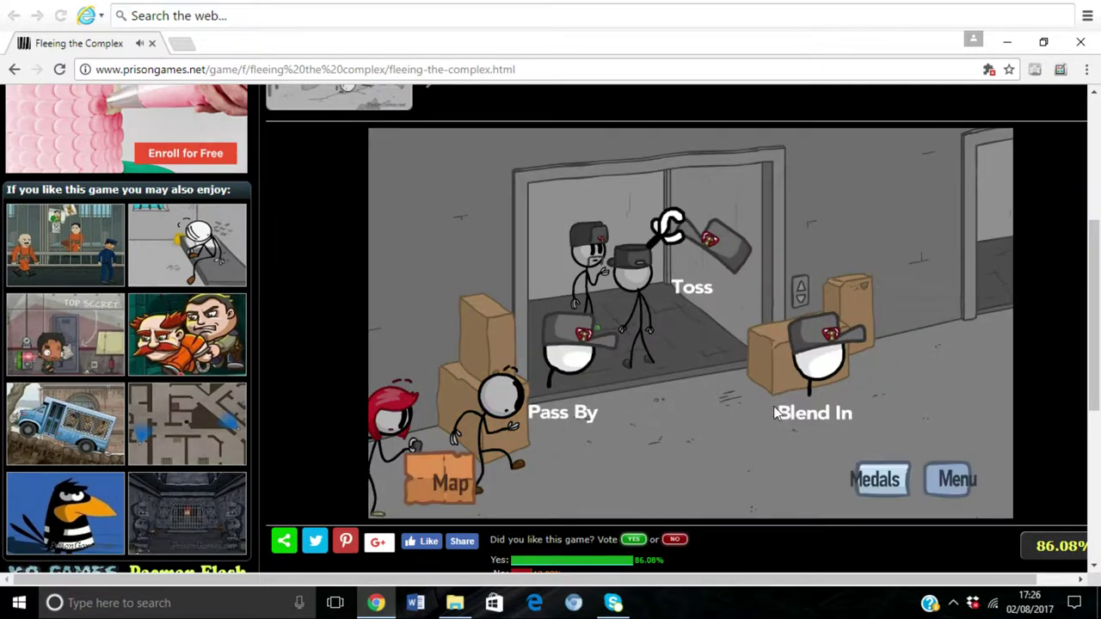
- Fail with Pass By and Blend In, succeed with Toss, then try Make a Face
click(570, 354)
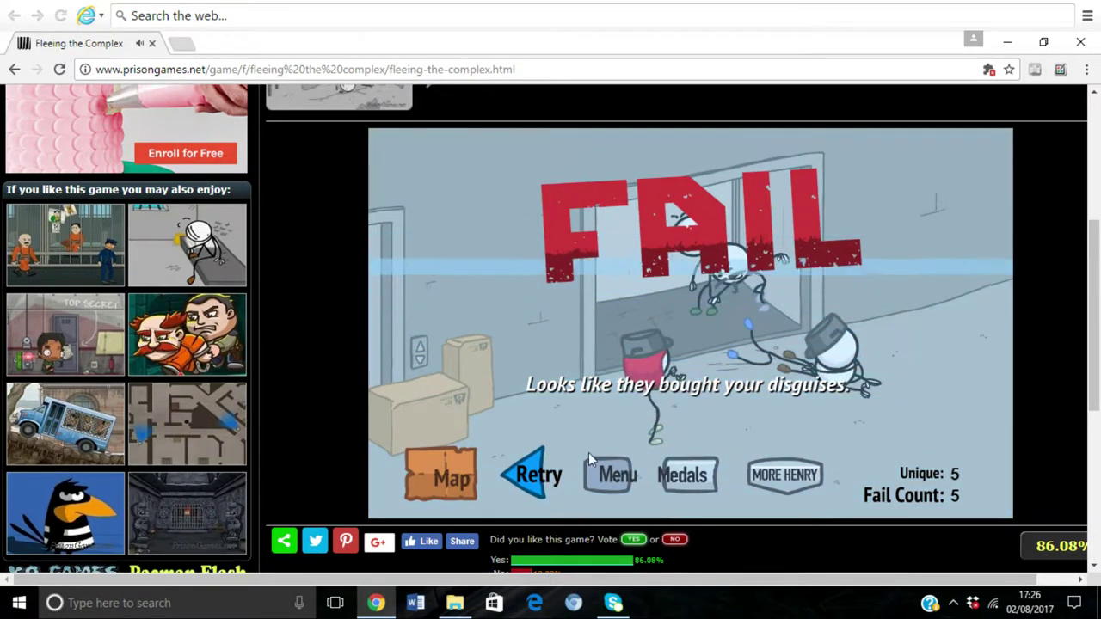
click(534, 474)
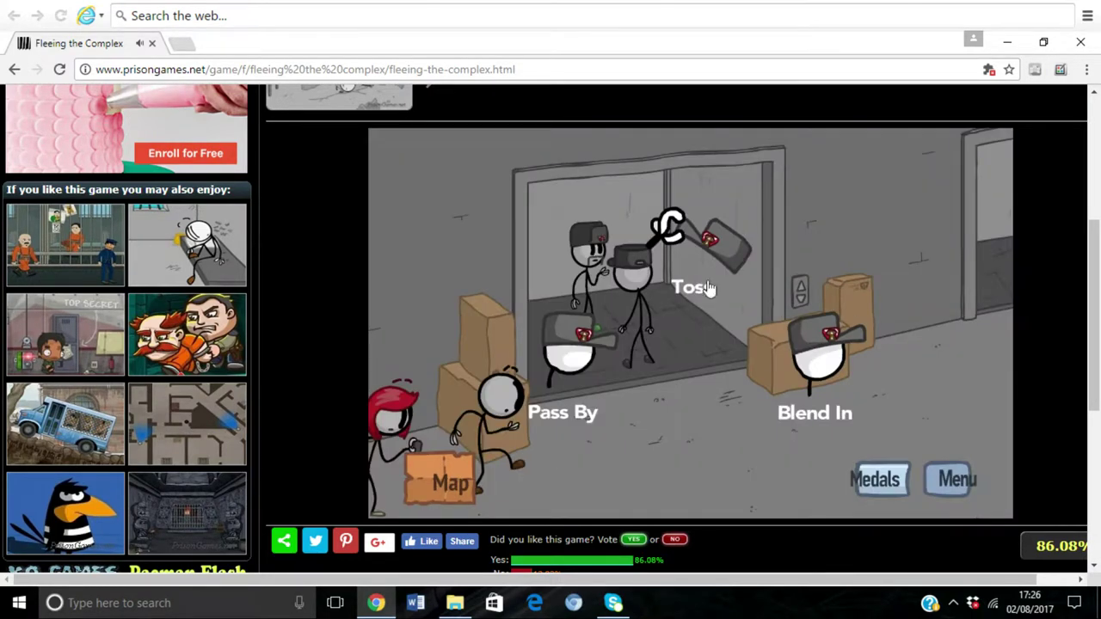
click(868, 368)
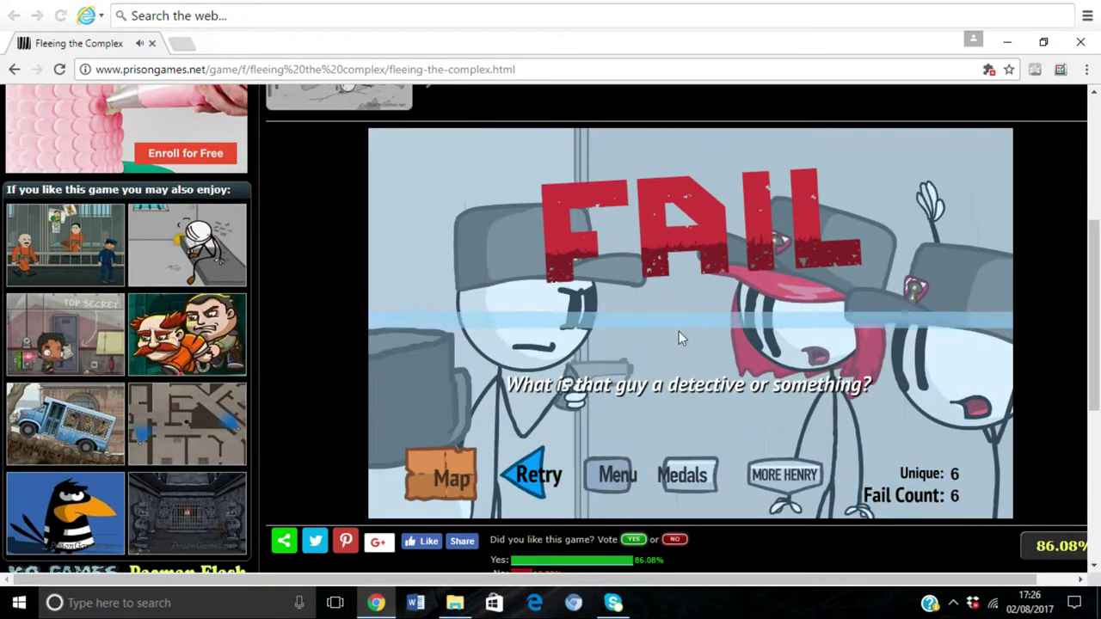
click(533, 474)
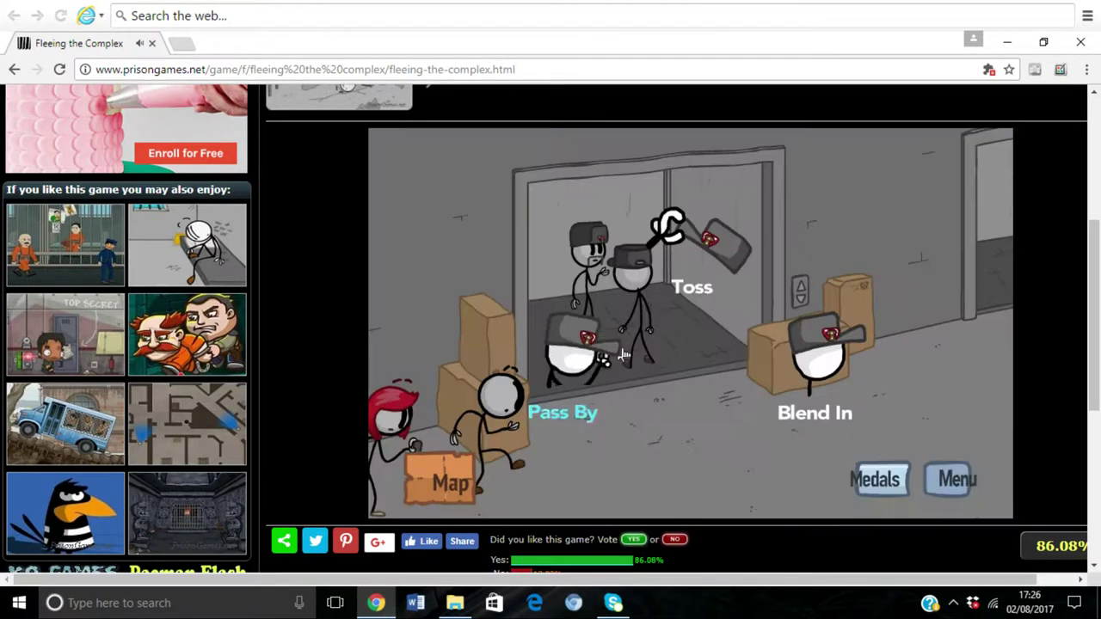
click(668, 267)
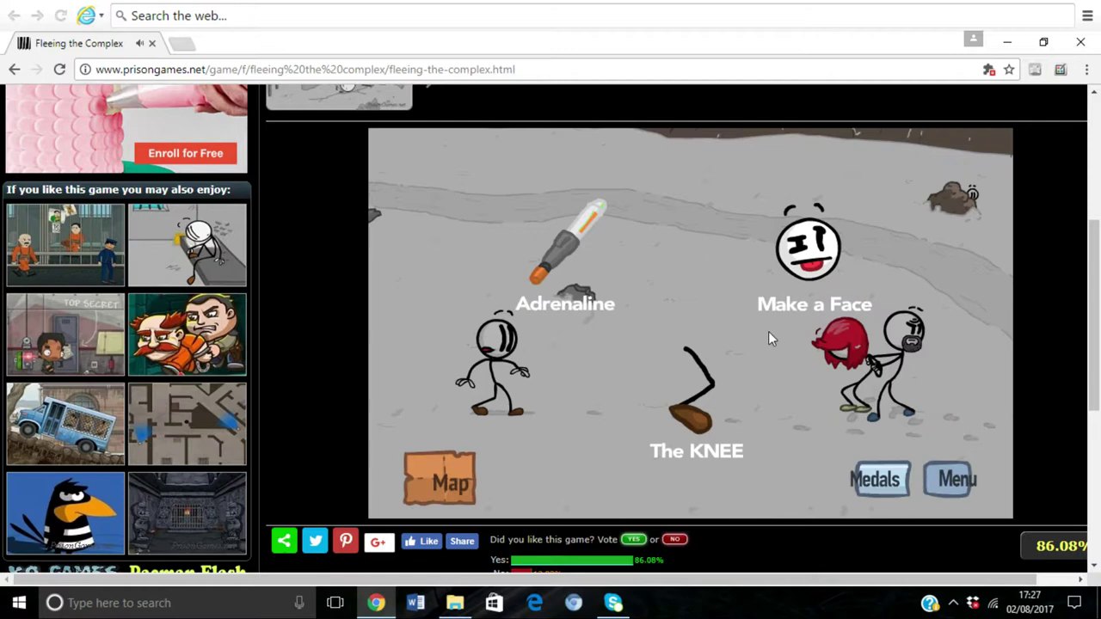
click(808, 258)
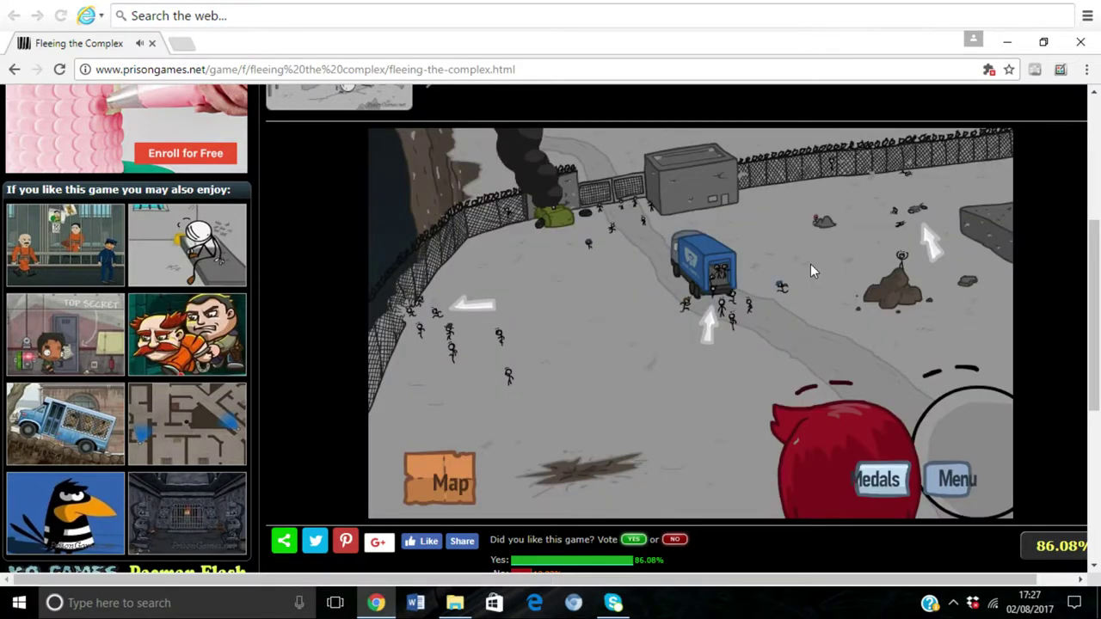
- Fail with the truck route, retry, then finish with the motorcycle escape
click(709, 275)
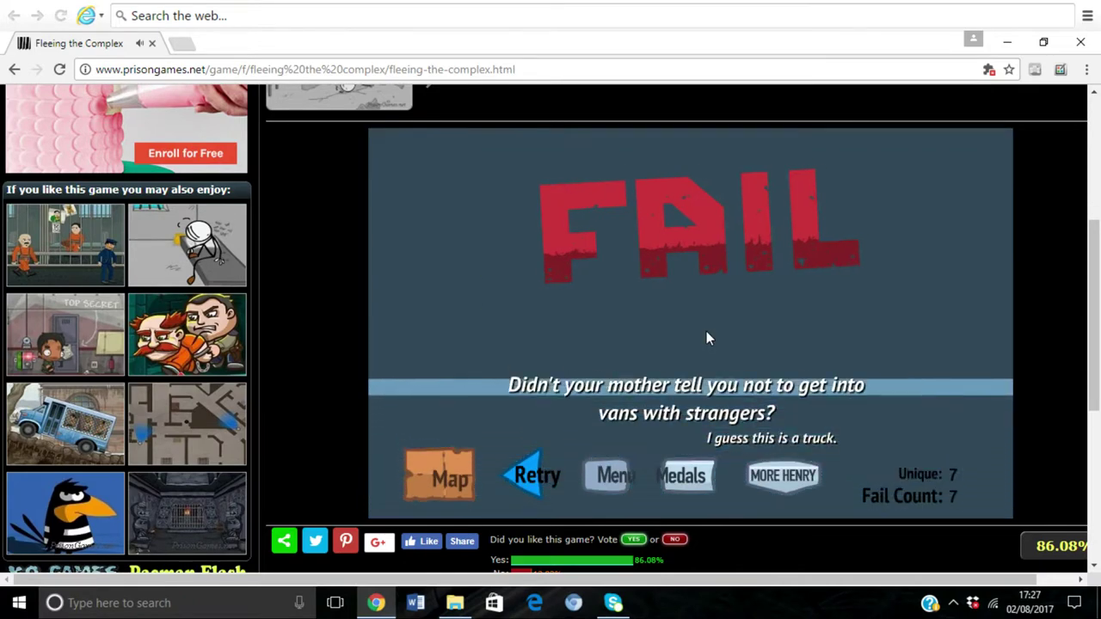
click(527, 476)
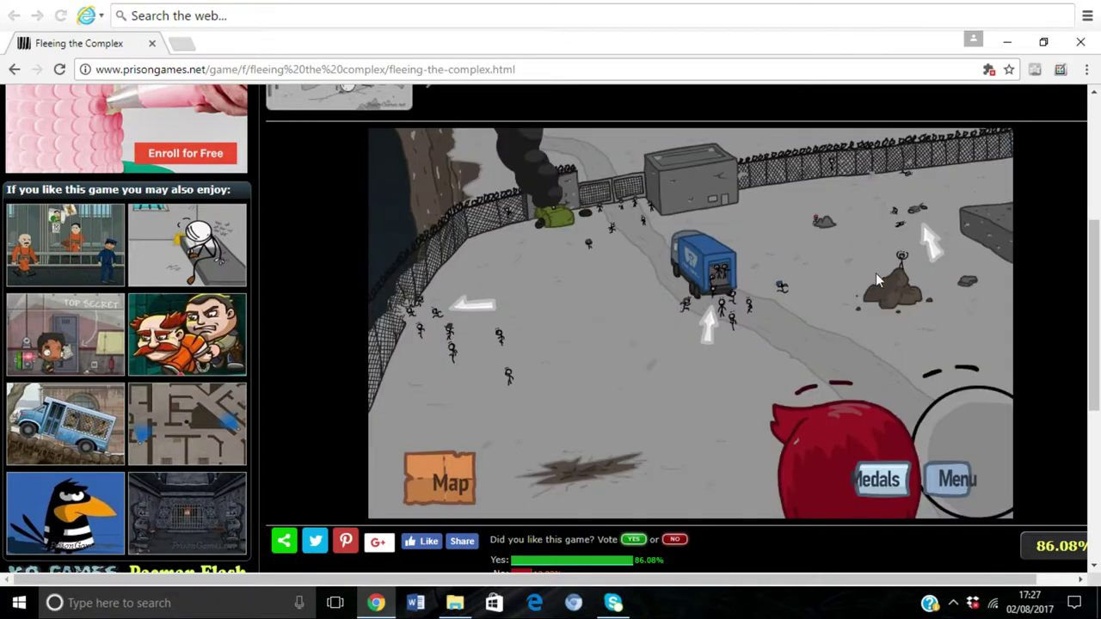
click(930, 260)
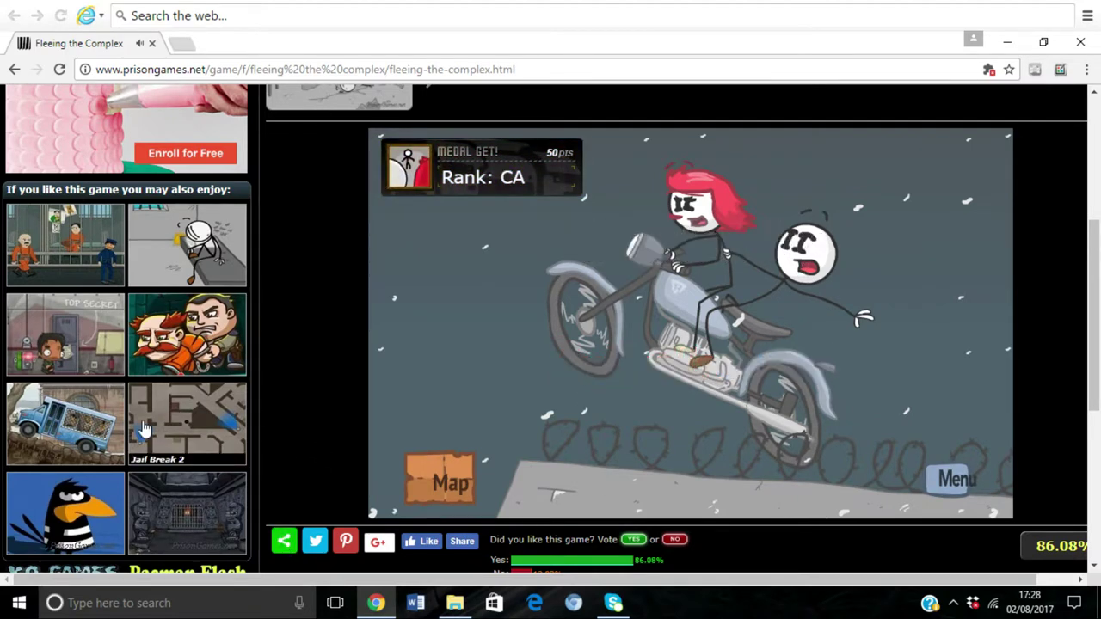
click(163, 253)
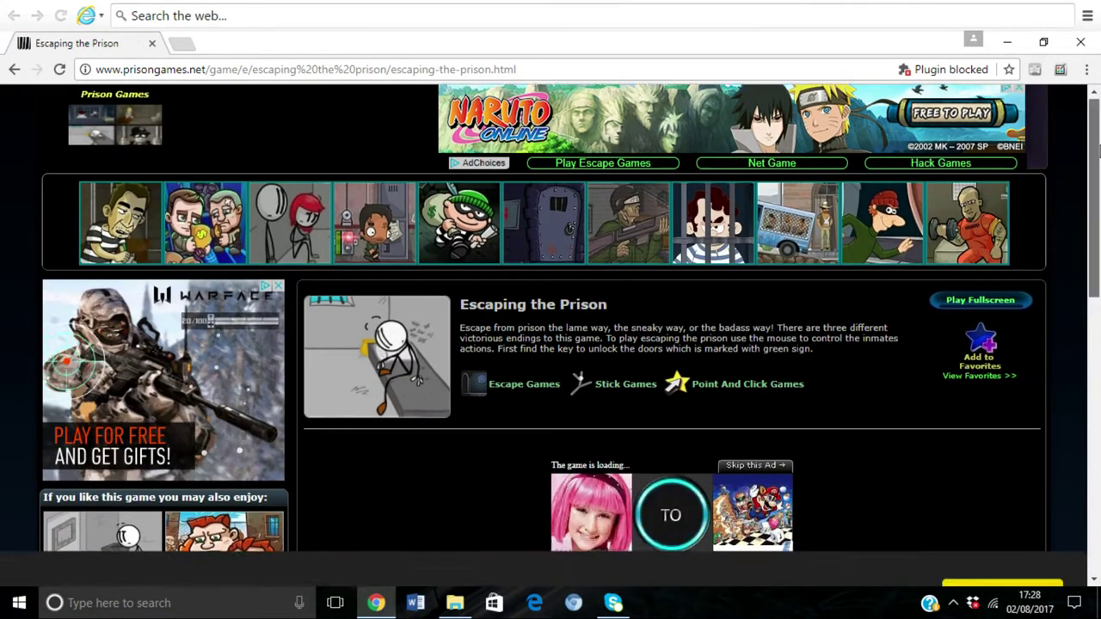
scroll(550, 344, down, 3)
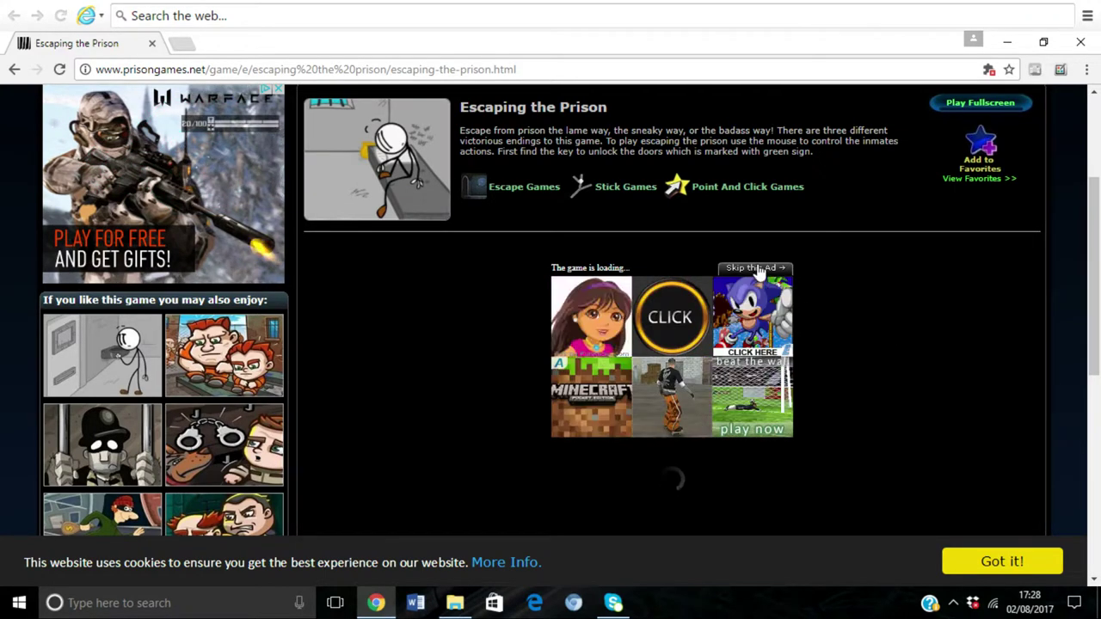
- Skip the Escaping the Prison loading ad and open the AdventureQuest sponsor page
click(723, 386)
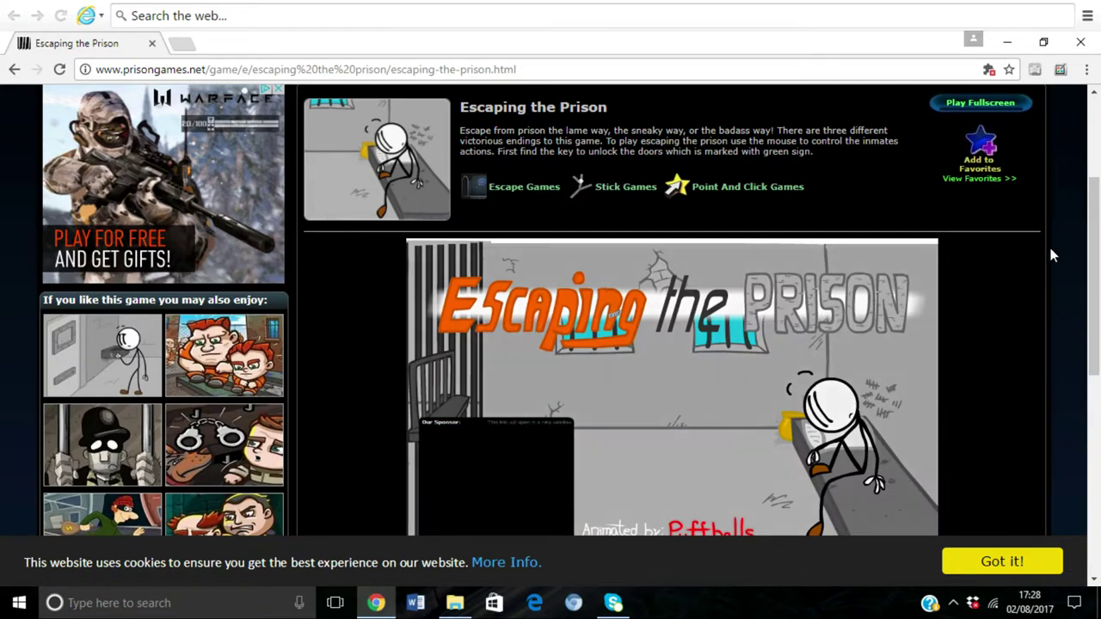
scroll(723, 386, down, 1)
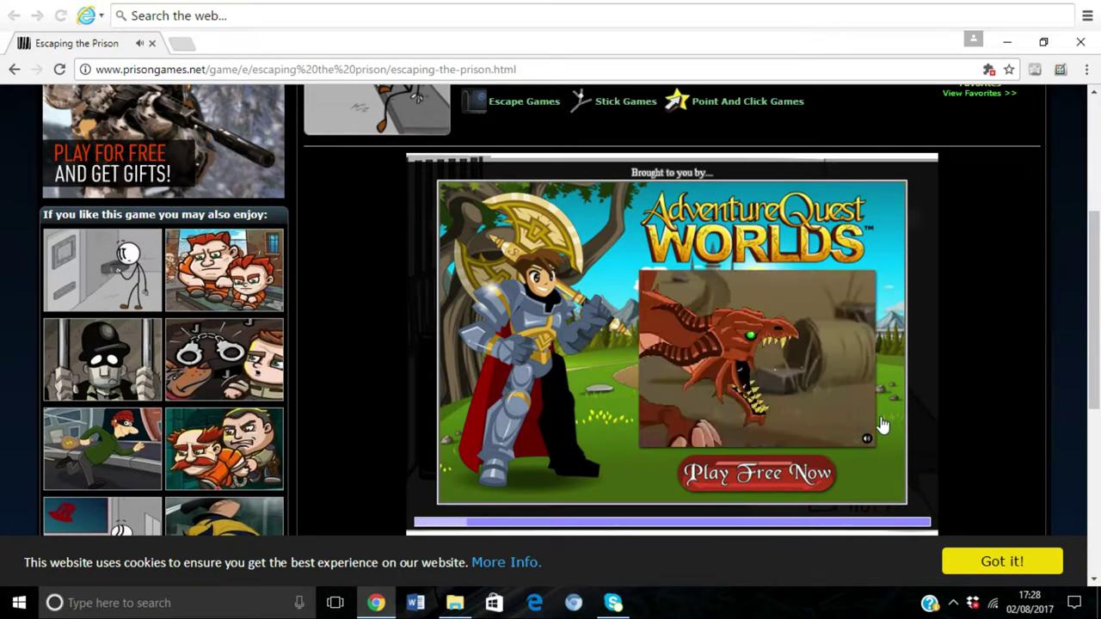
click(884, 426)
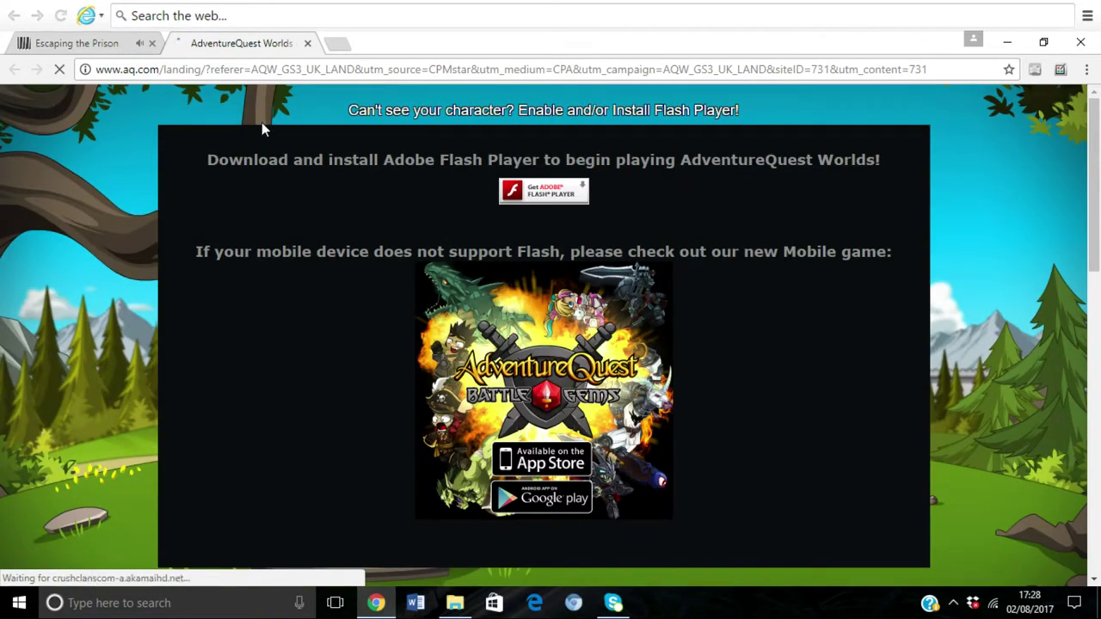
- Return to the Escaping the Prison tab and dismiss the sponsor advert
click(77, 43)
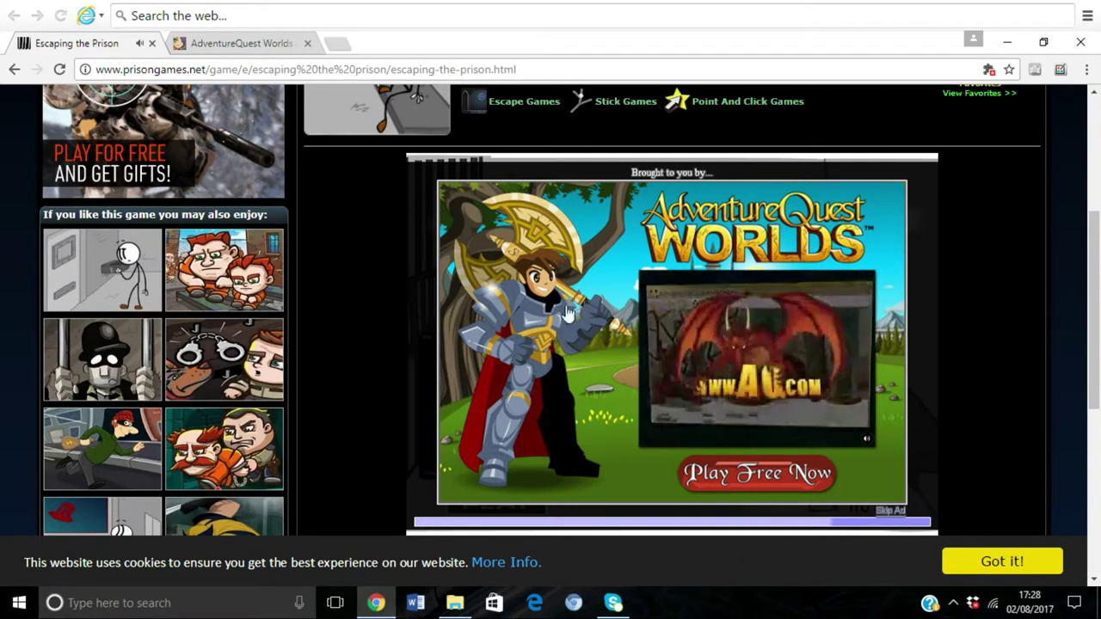
click(899, 515)
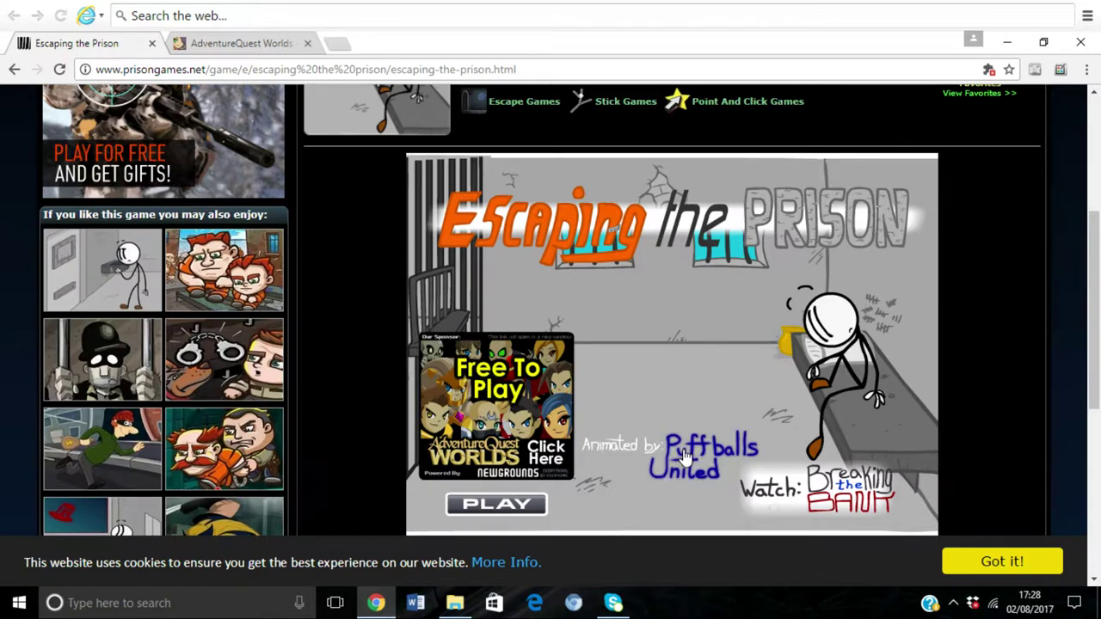
- Start Escaping the Prison and escape the cell using the NrG Drink
click(497, 504)
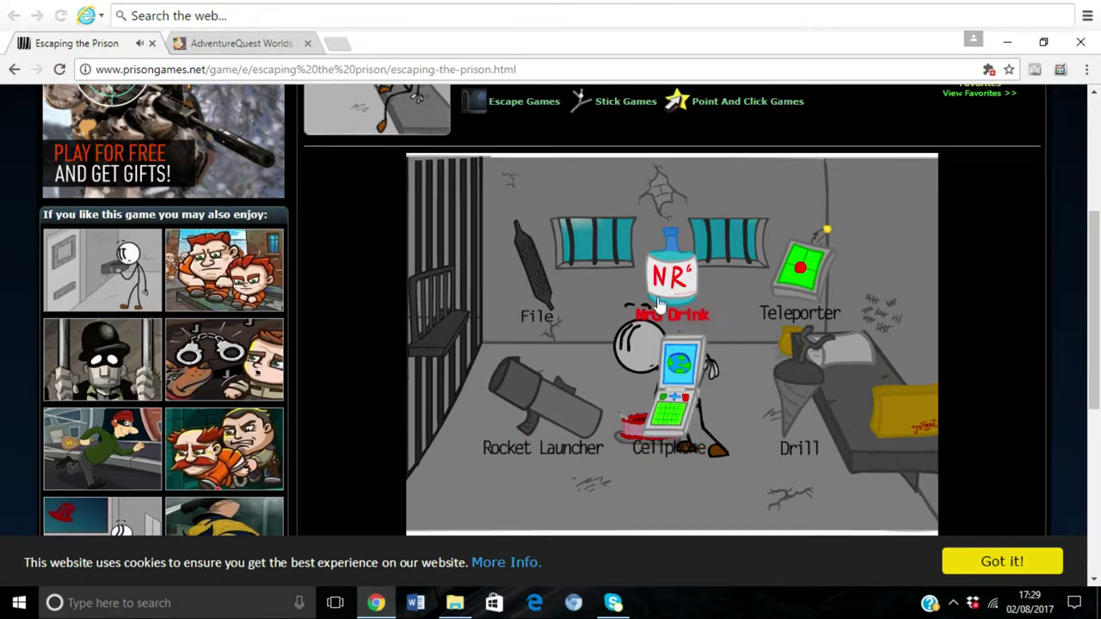
click(686, 299)
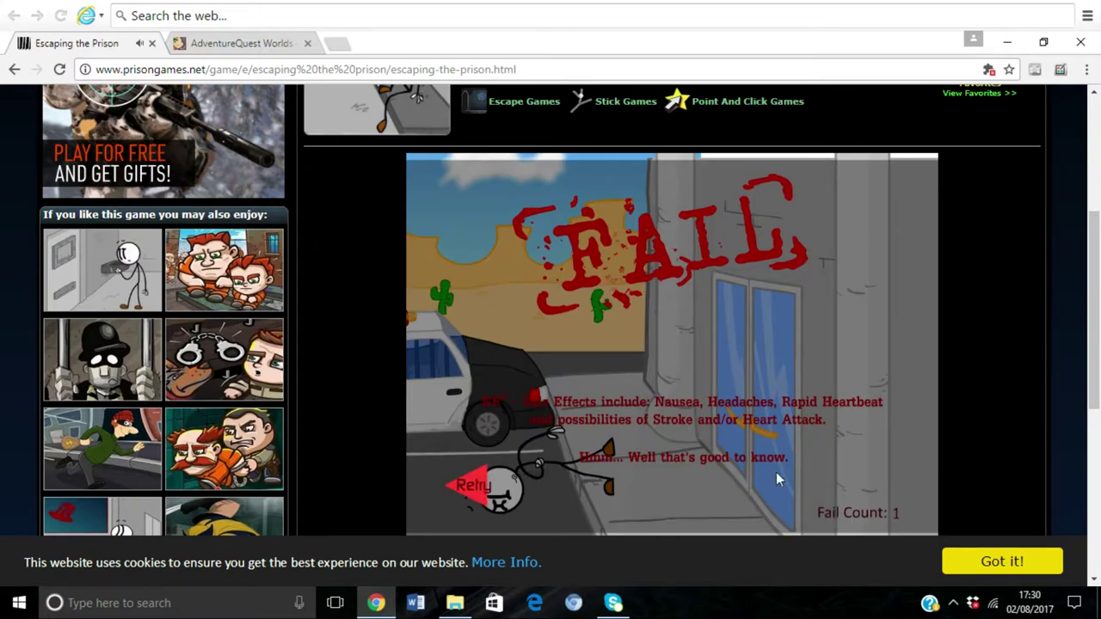
- Retry after the NrG Drink fail to get the six escape items back
click(471, 486)
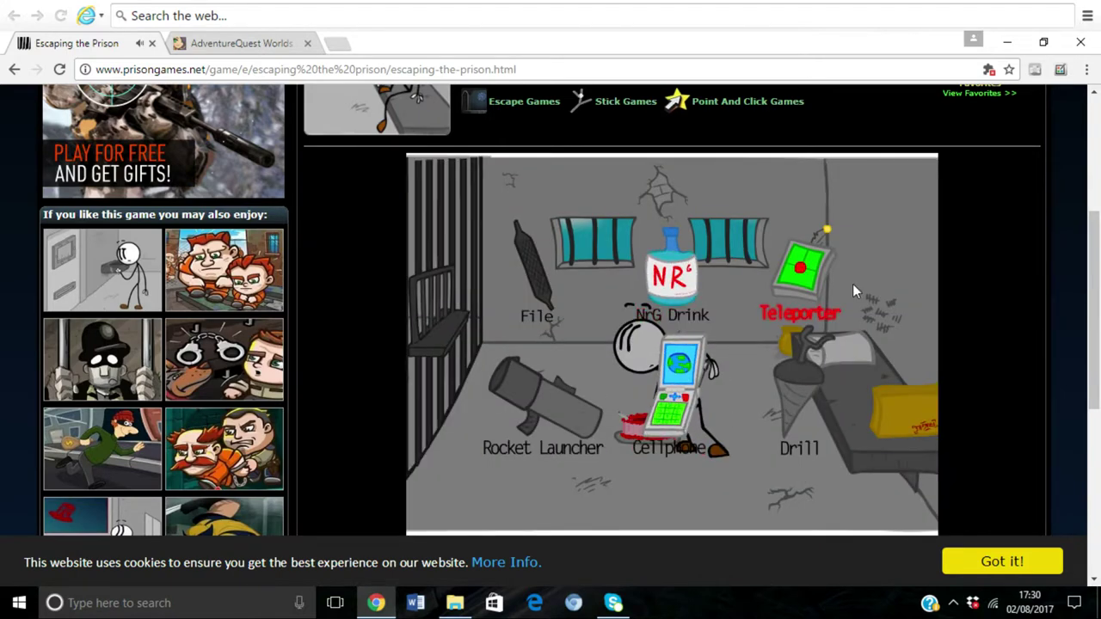
- Try escaping with the Teleporter, retry after it fails, then choose the File
click(806, 276)
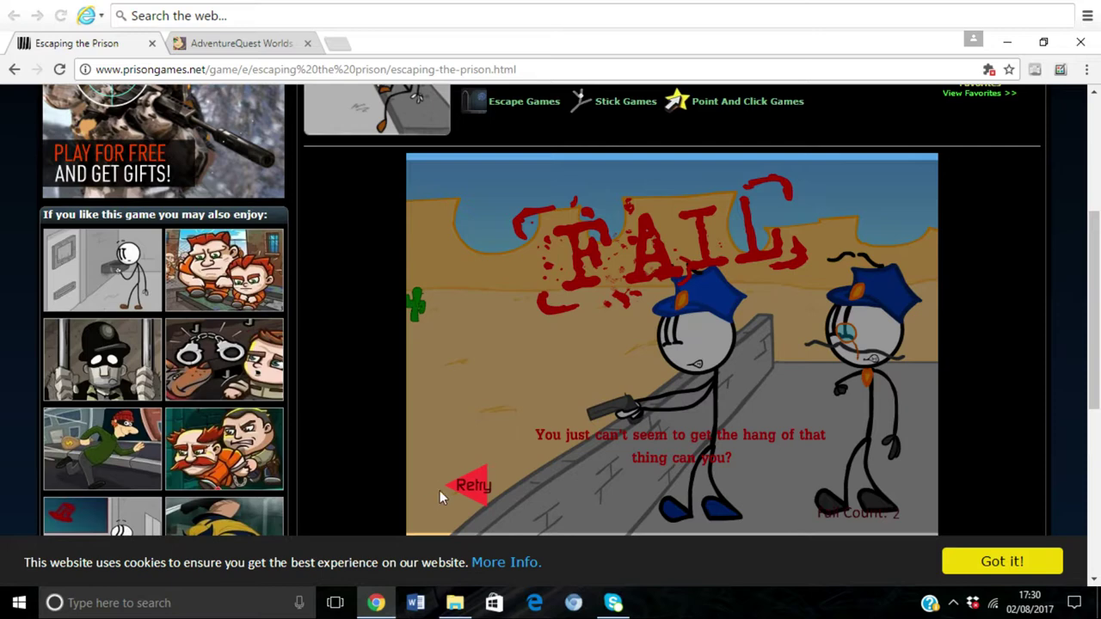
click(474, 487)
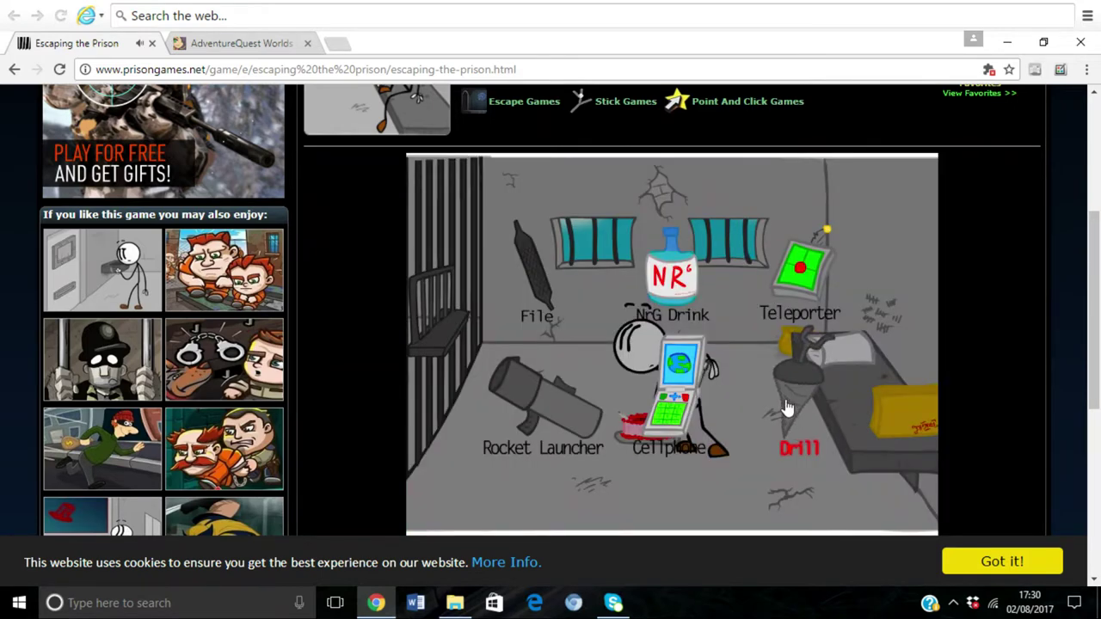
click(539, 280)
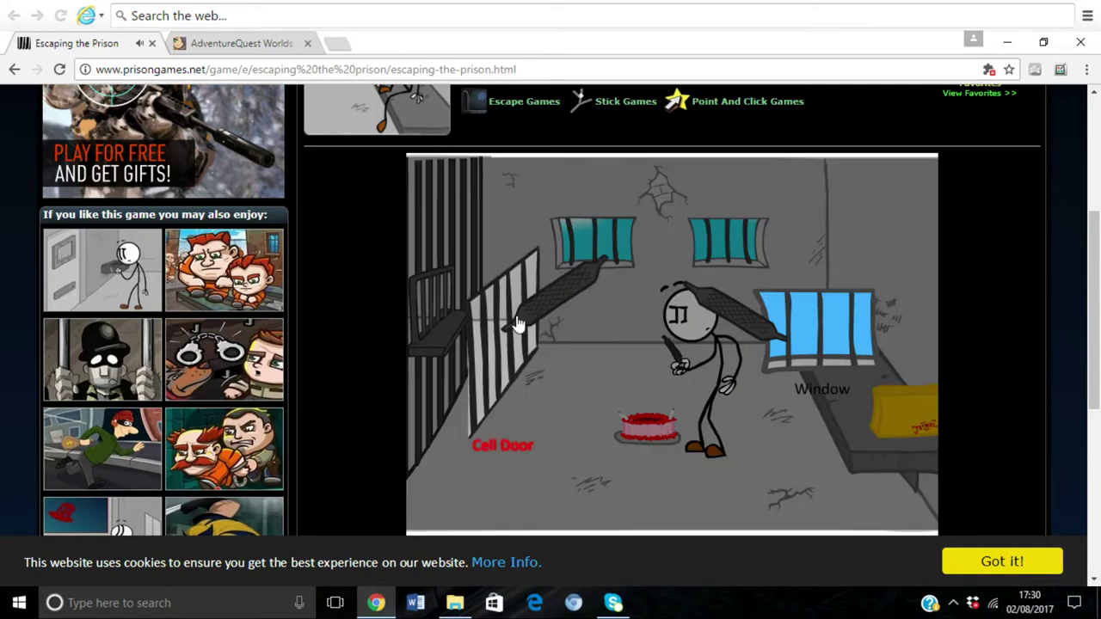
- File through the cell door, beat the guard with the bar on retry, then climb the Chair
click(516, 315)
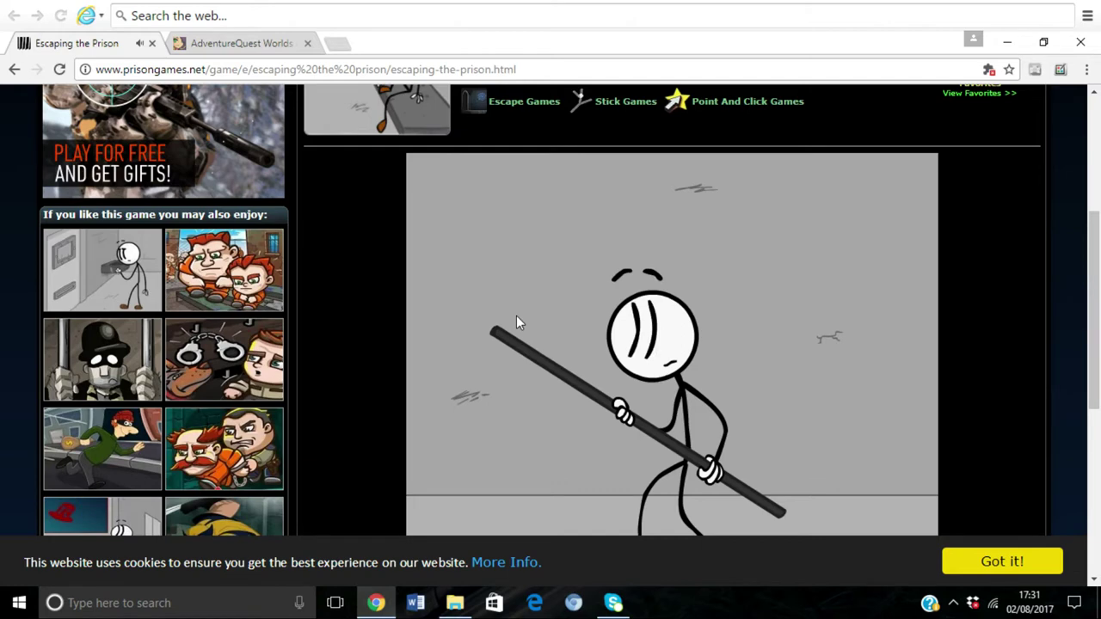
click(516, 322)
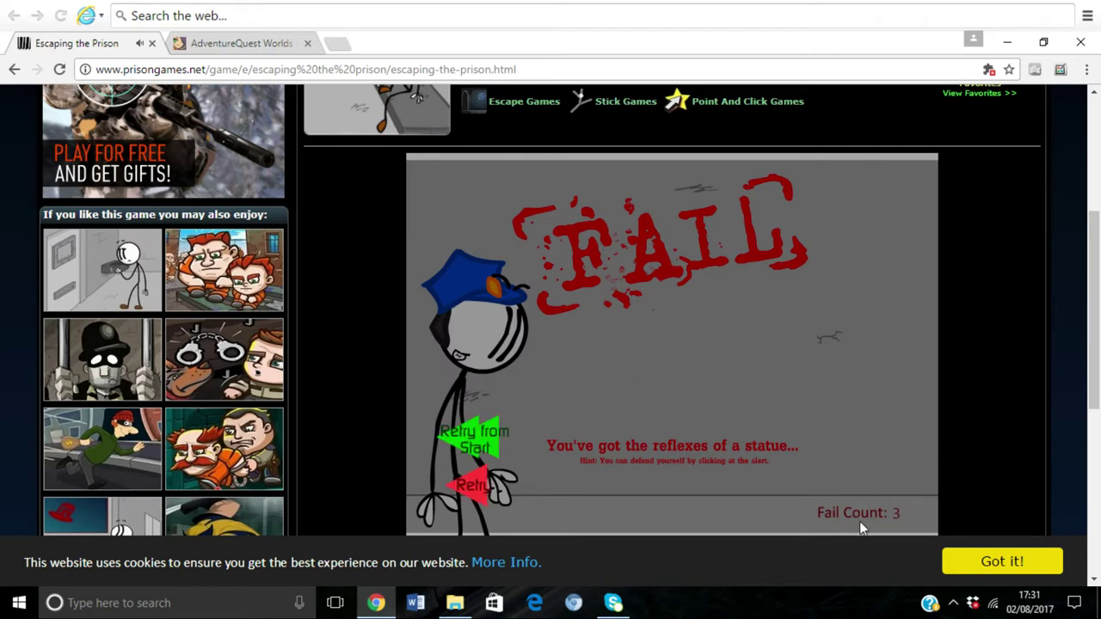
click(474, 484)
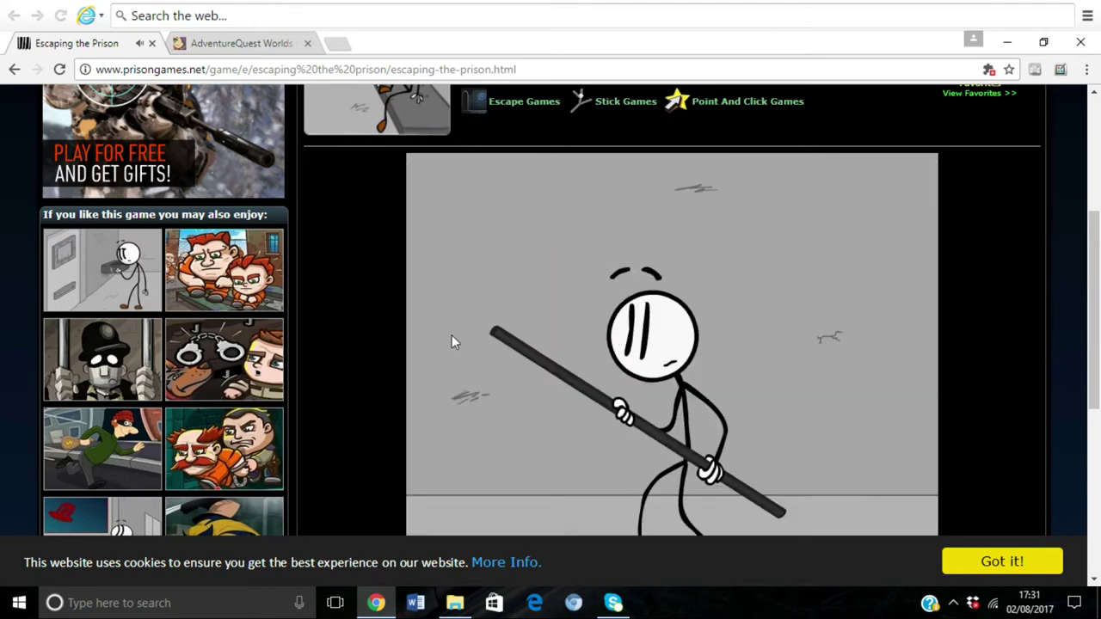
click(447, 344)
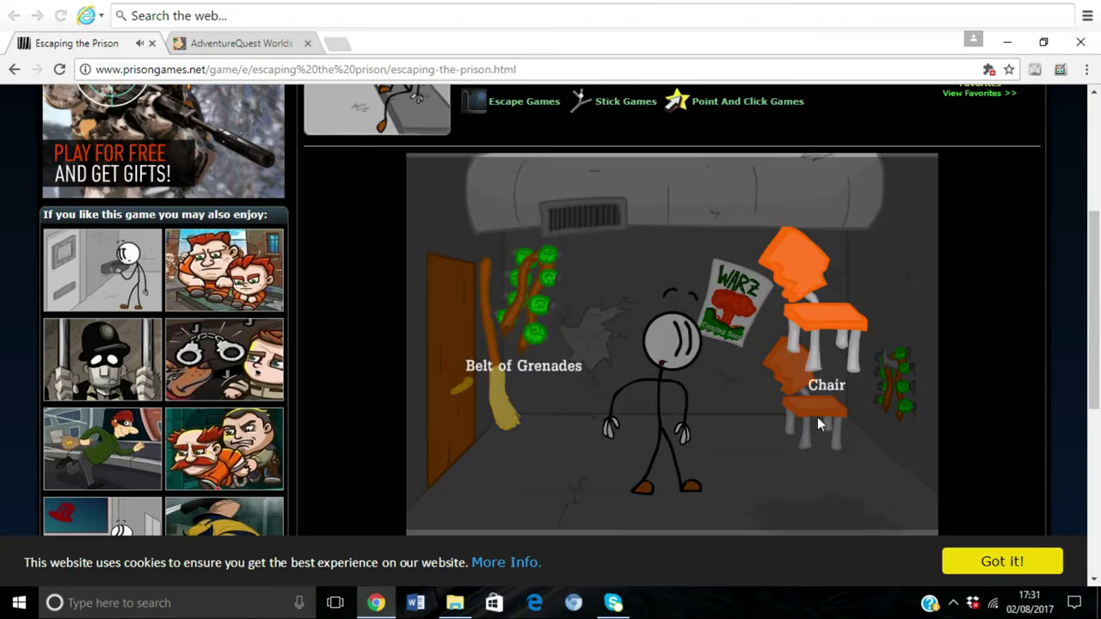
click(817, 418)
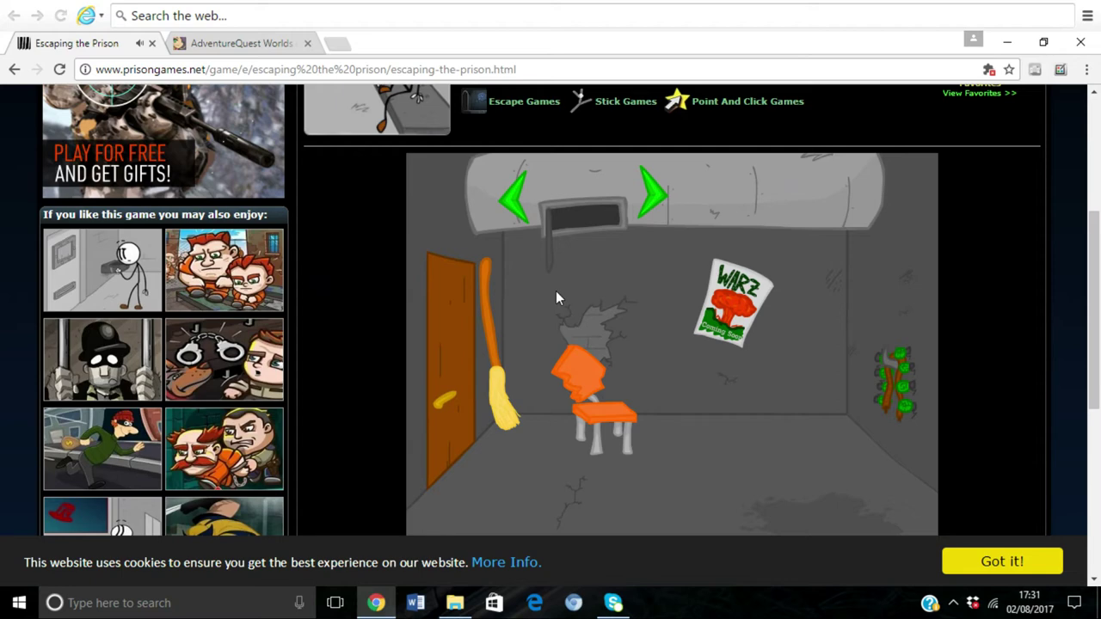
- Crawl through the vent to the rooftop and escape down the wall with the Plungers
click(653, 193)
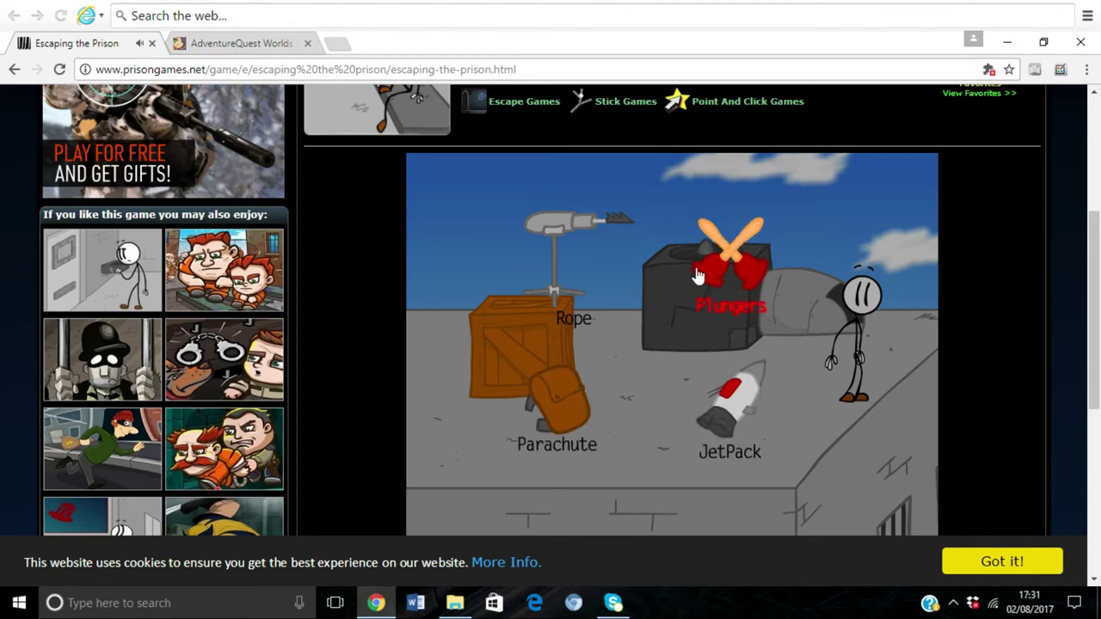
click(698, 275)
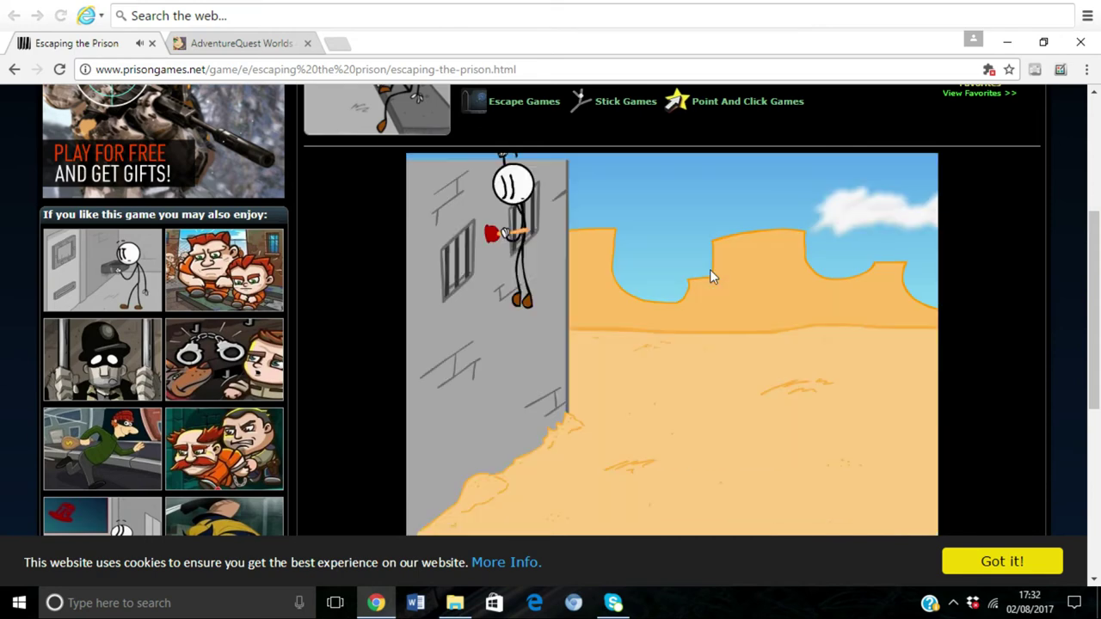
drag(1094, 284, 1094, 310)
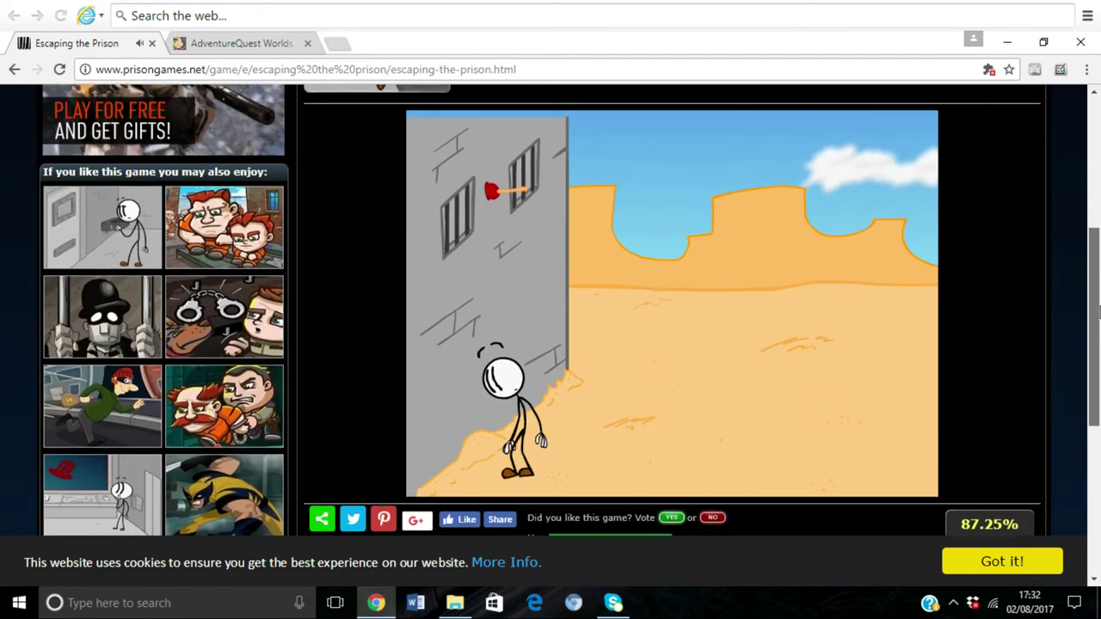